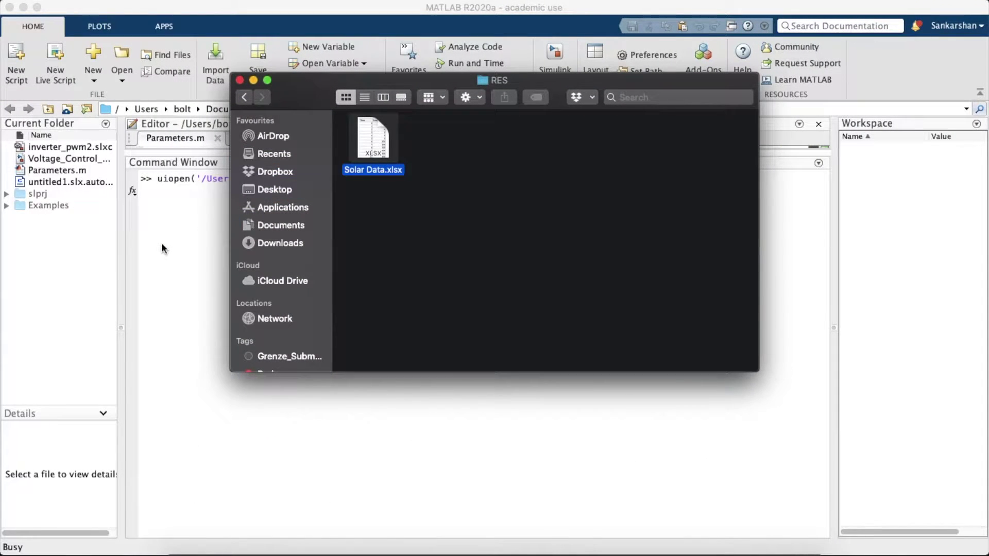
Minimize the Finder RES folder window and show MATLAB's open-window list from the Dock
{"action": "left_click", "coordinate": [253, 80]}
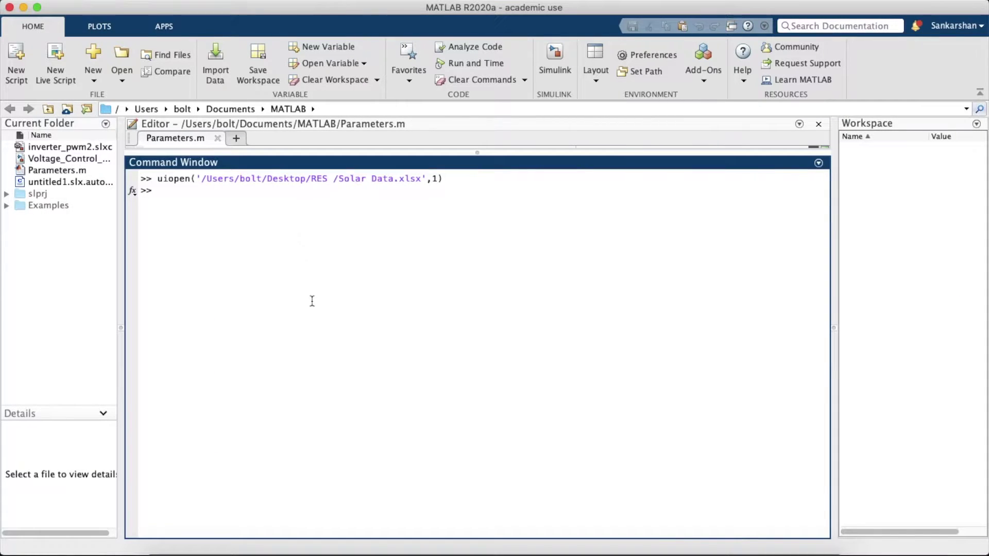
{"action": "right_click", "coordinate": [494, 551]}
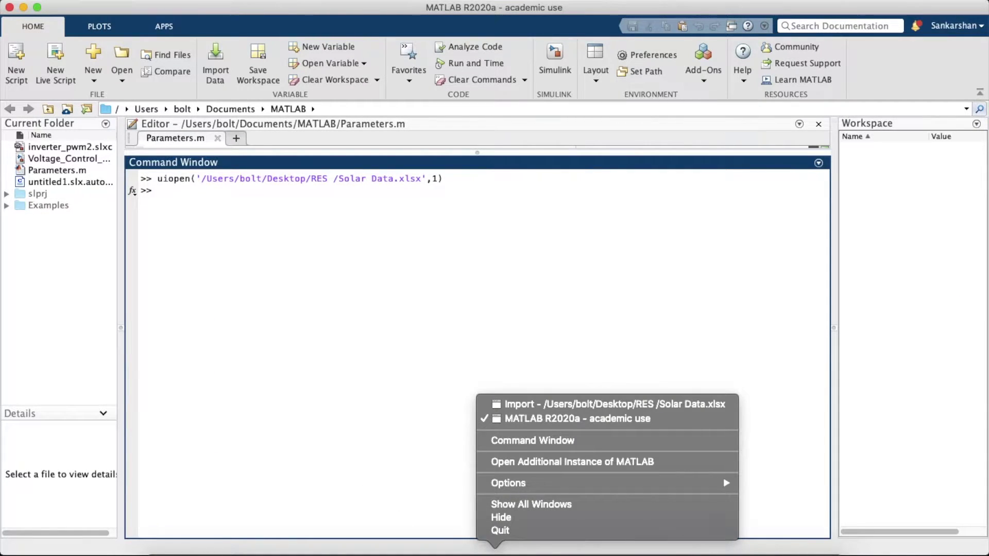
Bring the Solar Data Import window forward and review the Time and Irradiance variable names
{"action": "left_click", "coordinate": [544, 404]}
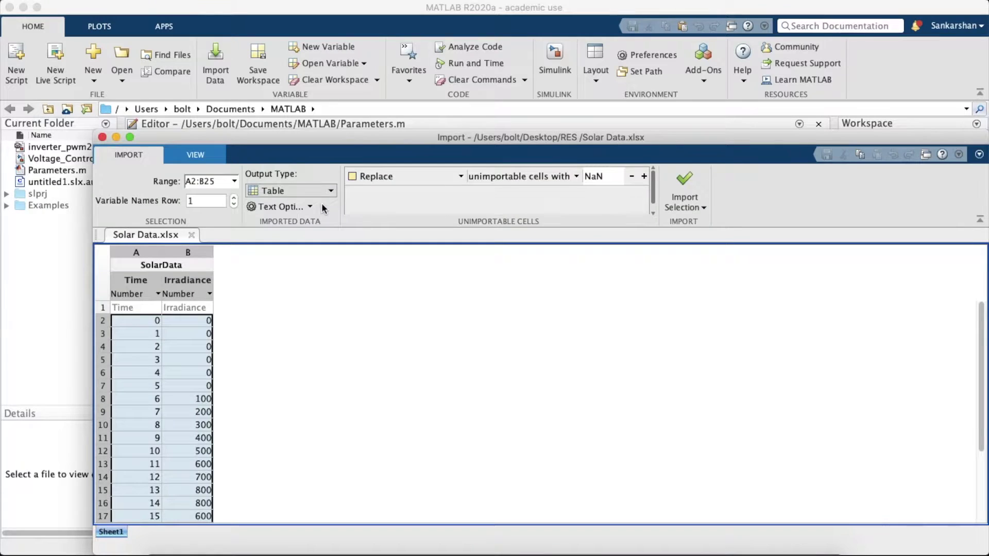
{"action": "left_click_drag", "start_coordinate": [361, 140], "coordinate": [362, 10]}
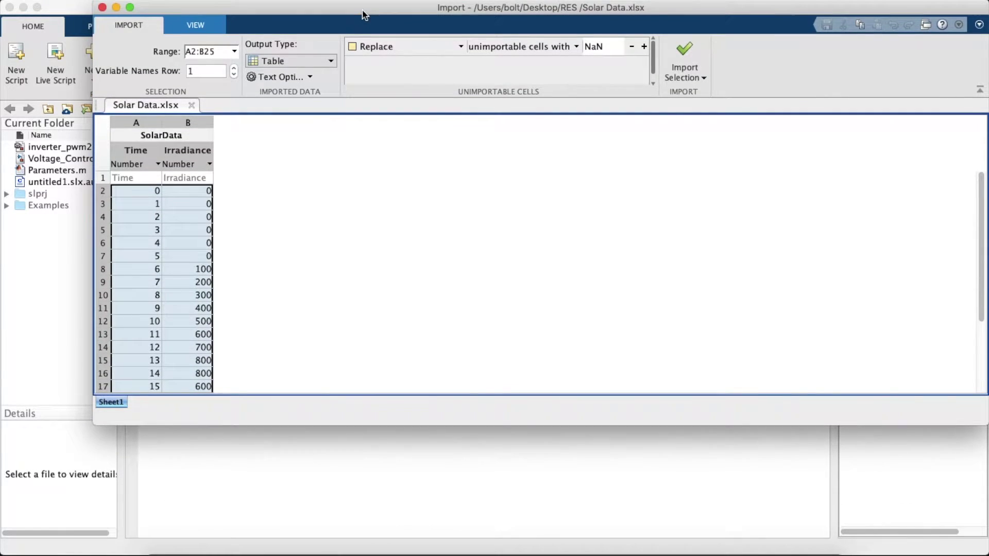
{"action": "scroll", "coordinate": [156, 286], "scroll_direction": "down", "scroll_amount": 2}
{"action": "scroll", "coordinate": [156, 286], "scroll_direction": "up", "scroll_amount": 2}
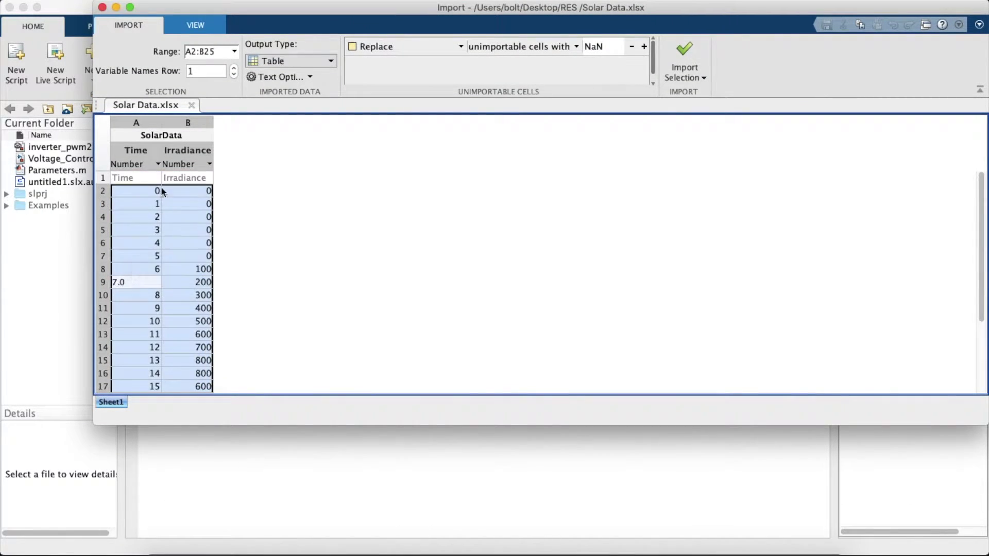
{"action": "left_click", "coordinate": [144, 150]}
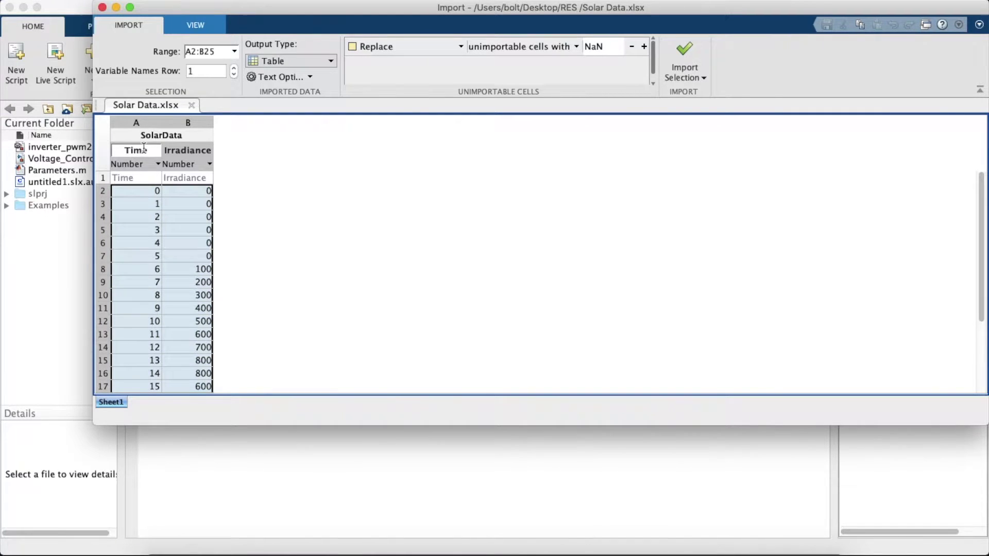
{"action": "left_click", "coordinate": [186, 149]}
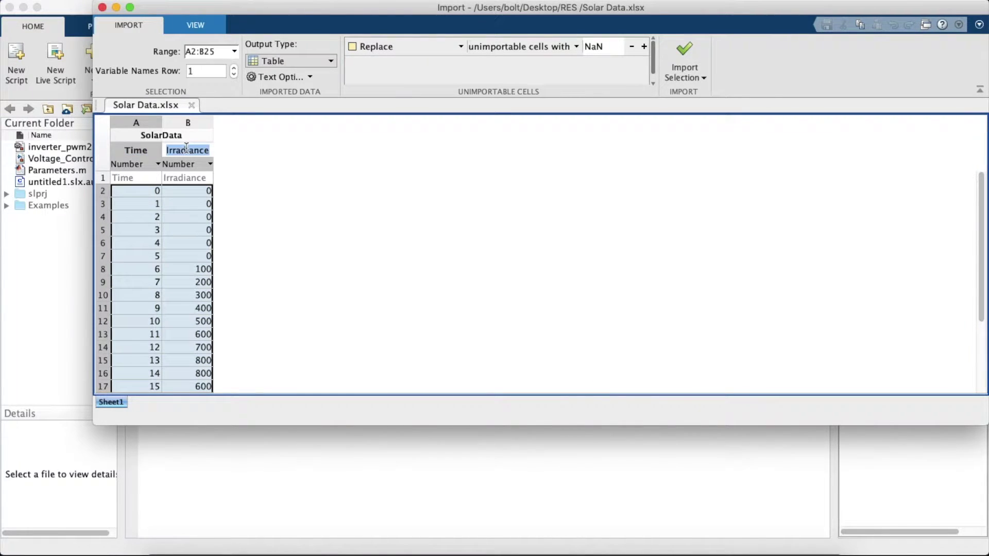
{"action": "left_click", "coordinate": [145, 154]}
{"action": "left_click", "coordinate": [264, 177]}
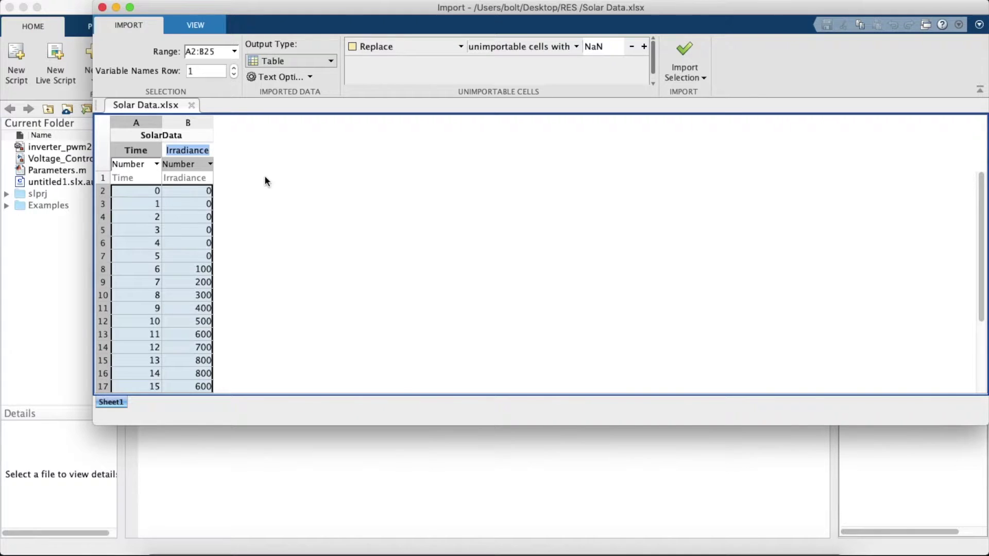
Import Time and Irradiance as column vectors, then close the Import window
{"action": "left_click", "coordinate": [298, 62]}
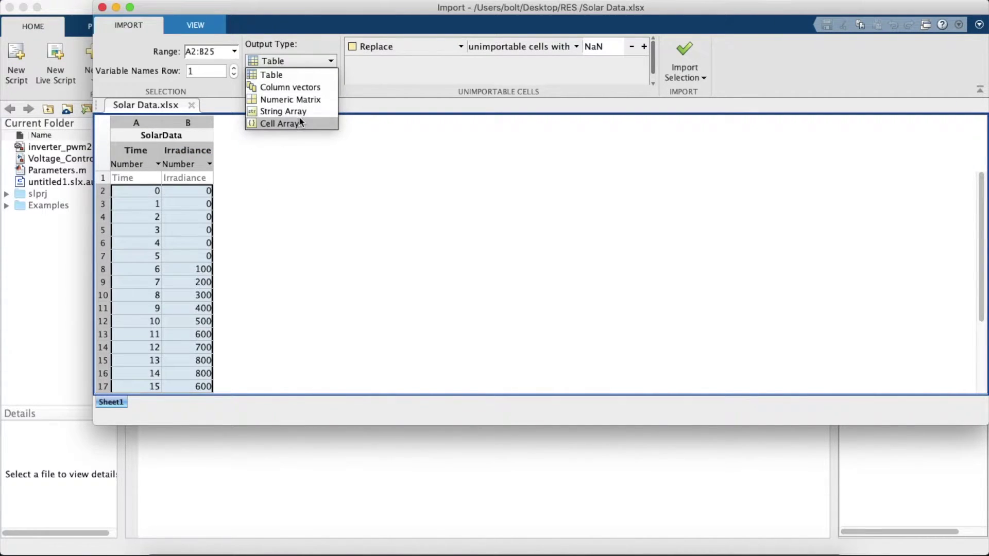
{"action": "left_click", "coordinate": [301, 89]}
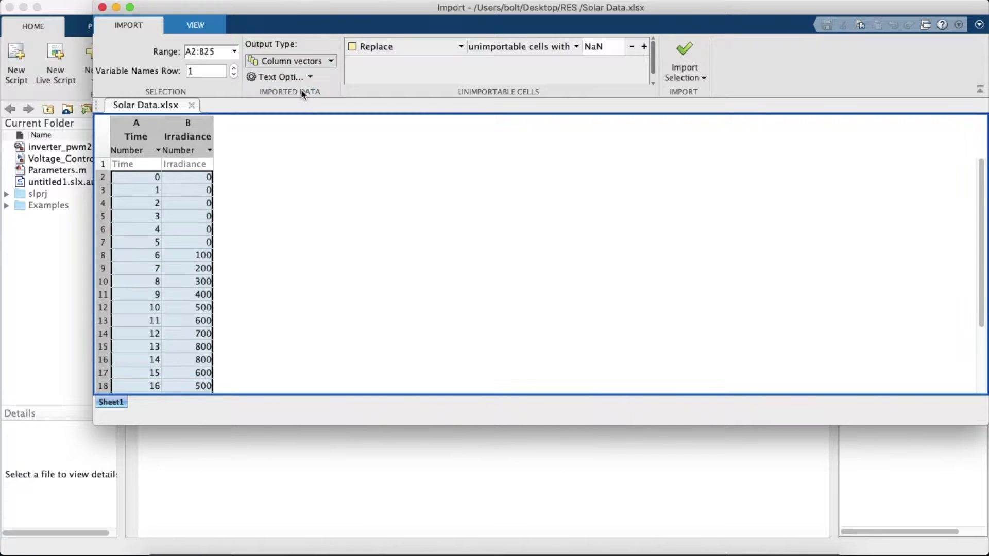
{"action": "left_click", "coordinate": [695, 58]}
{"action": "left_click", "coordinate": [101, 7]}
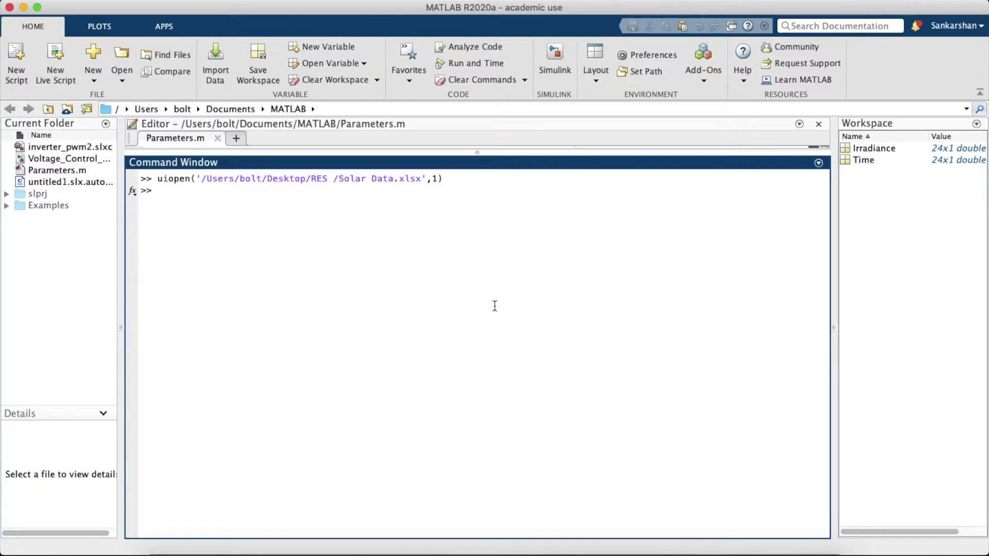
Display the imported Time and Irradiance values in the Command Window
{"action": "type", "text": "Time"}
{"action": "key", "text": "Return"}
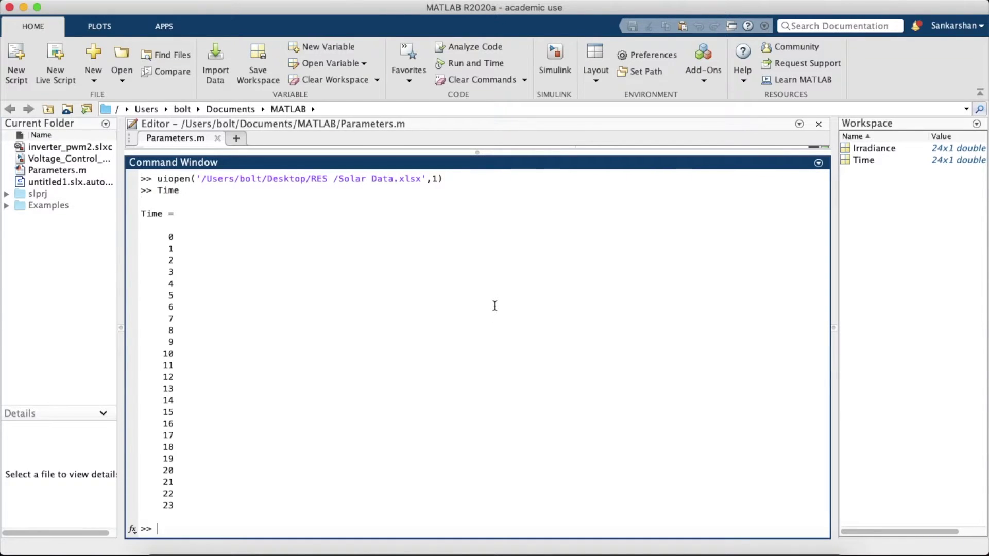
{"action": "left_click", "coordinate": [424, 247]}
{"action": "type", "text": "Irradiancea"}
{"action": "key", "text": "Return"}
Run Irradiance' to get the irradiance values as a 1-by-24 row in ans
{"action": "type", "text": "irra"}
{"action": "key", "text": "BackSpace"}
{"action": "key", "text": "BackSpace"}
{"action": "key", "text": "BackSpace"}
{"action": "key", "text": "BackSpace"}
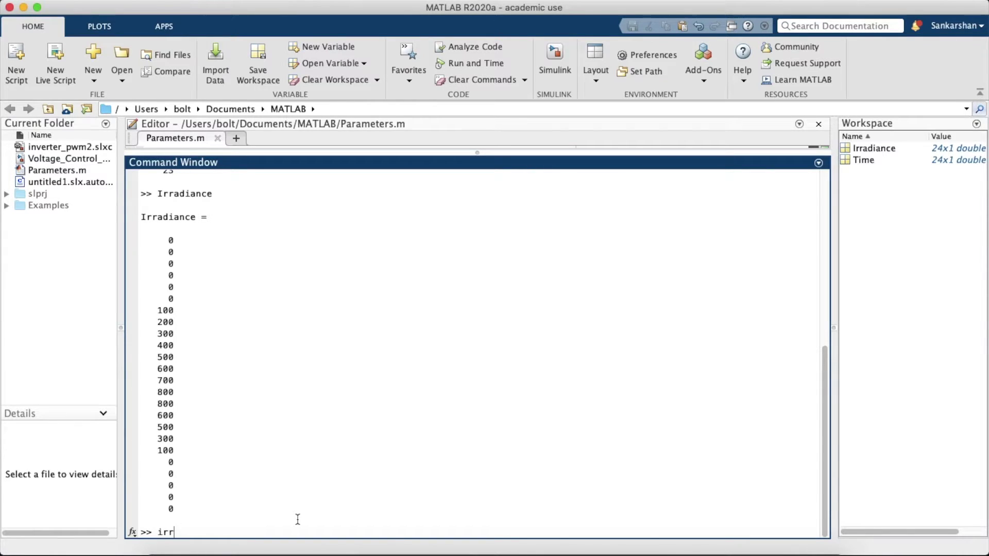
{"action": "key", "text": "Up"}
{"action": "key", "text": "Right"}
{"action": "type", "text": "'"}
{"action": "key", "text": "Return"}
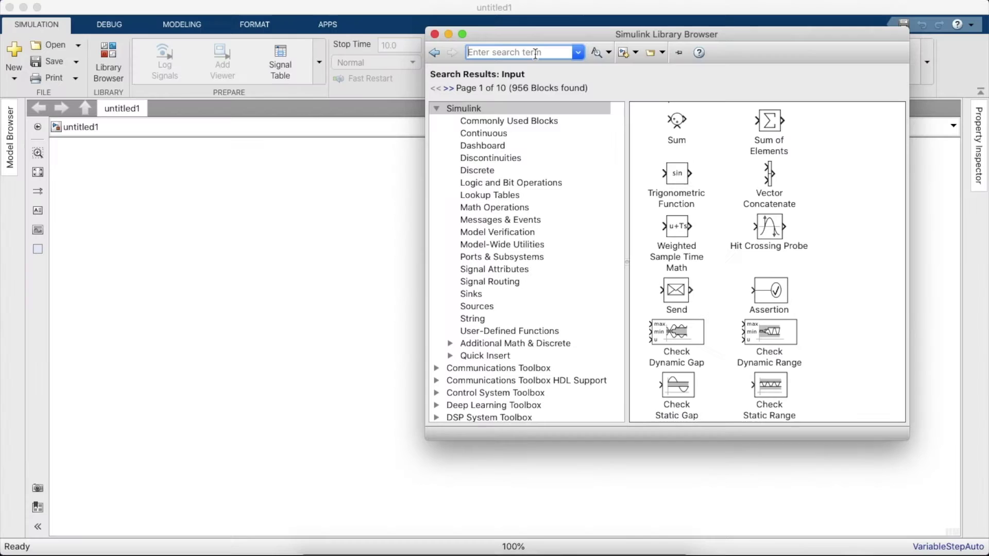
Search the library for 1-D and place a 1-D Lookup Table block on the untitled1 canvas
{"action": "type", "text": "I"}
{"action": "key", "text": "Return"}
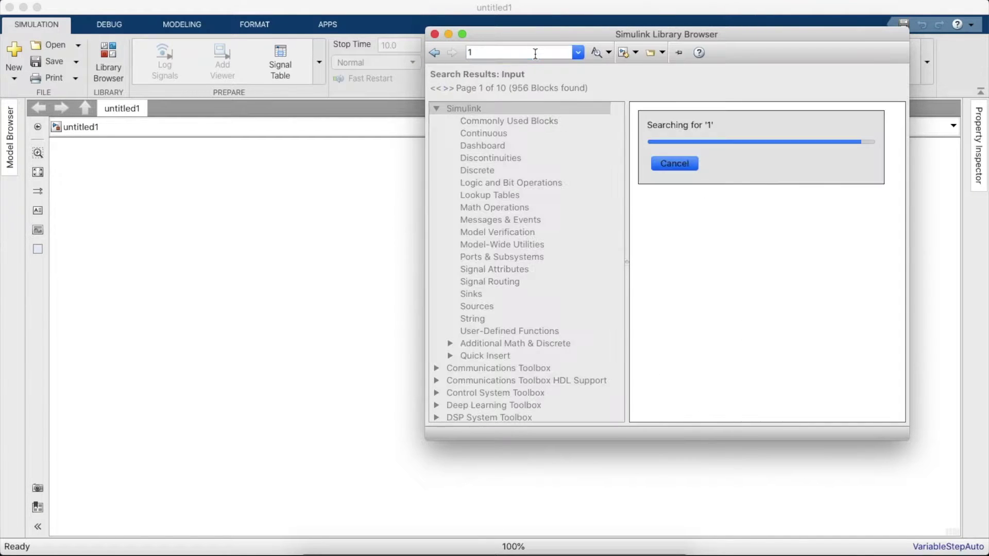
{"action": "left_click", "coordinate": [535, 54]}
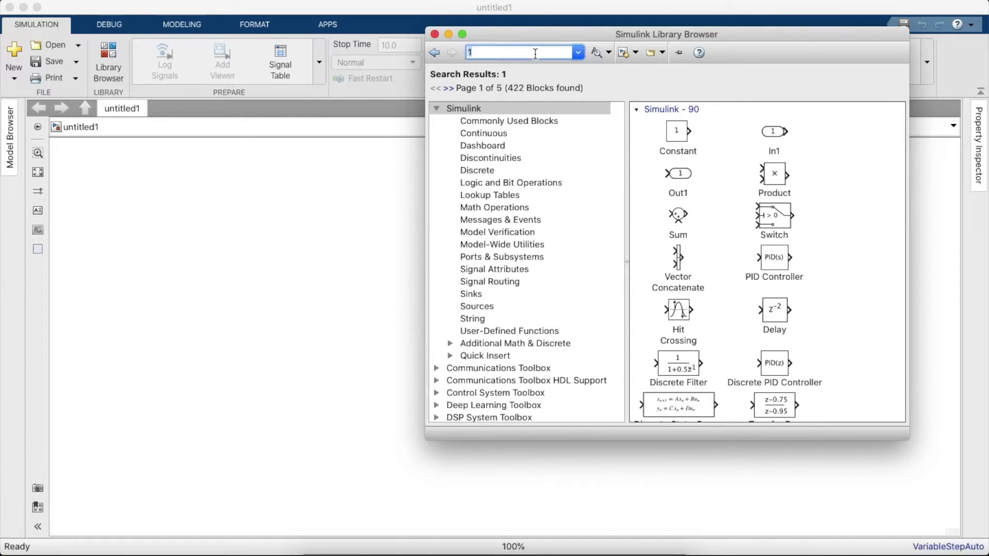
{"action": "type", "text": "-D"}
{"action": "key", "text": "Return"}
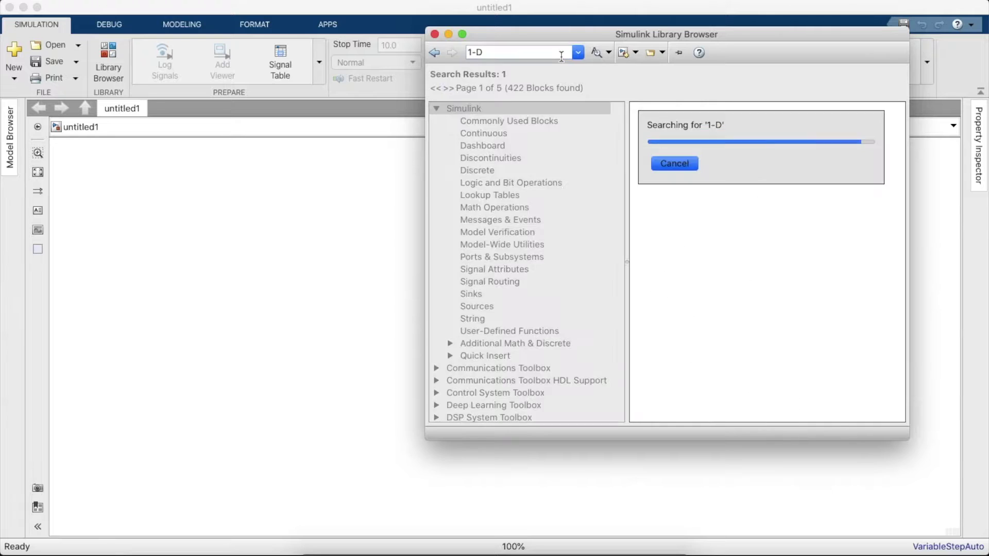
{"action": "left_click", "coordinate": [786, 132]}
{"action": "left_click_drag", "start_coordinate": [754, 146], "coordinate": [342, 277]}
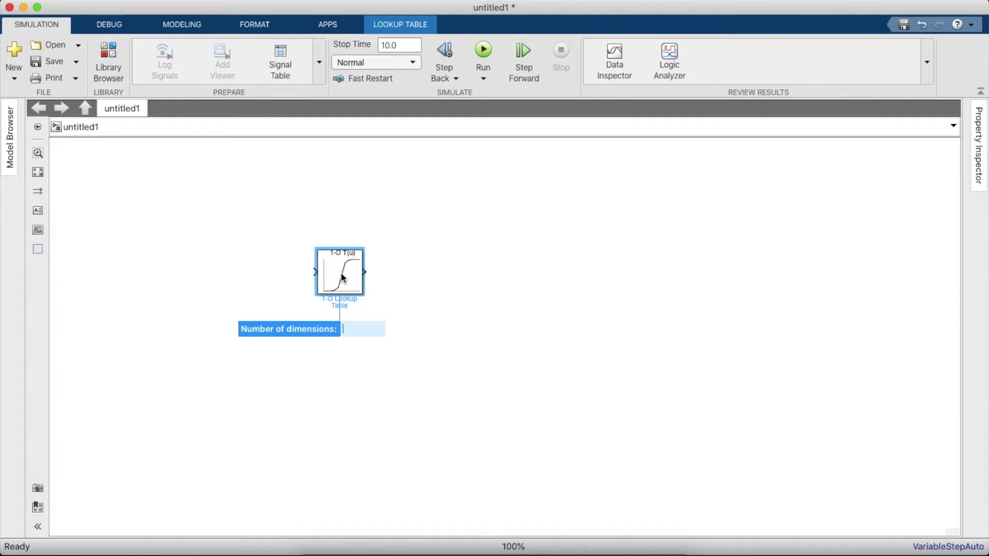
{"action": "left_click", "coordinate": [254, 251]}
Search for Clock and place a Clock block left of the lookup table
{"action": "left_click", "coordinate": [110, 66]}
{"action": "triple_click", "coordinate": [532, 52]}
{"action": "key", "text": "BackSpace"}
{"action": "type", "text": "Clock"}
{"action": "key", "text": "Return"}
{"action": "left_click_drag", "start_coordinate": [683, 132], "coordinate": [315, 272]}
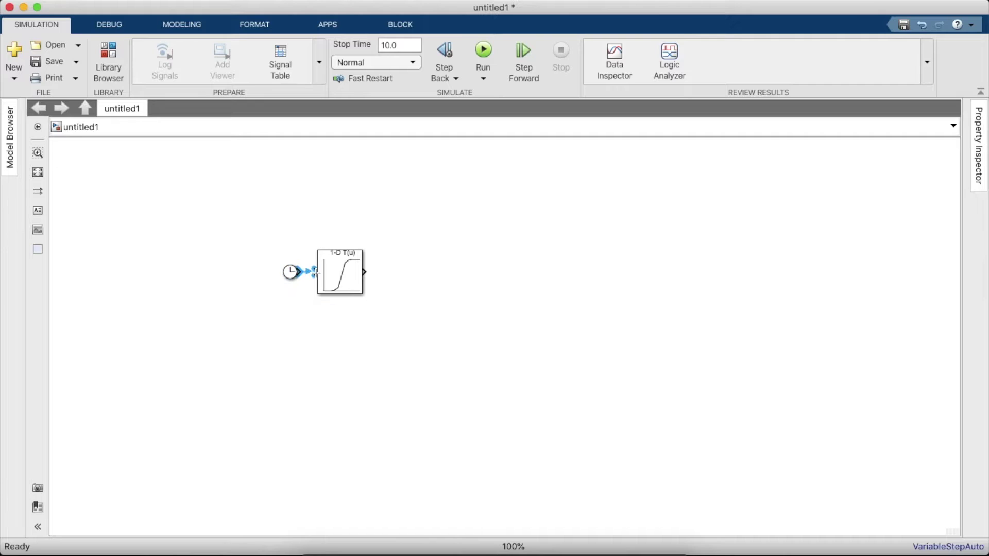
Connect the Clock to the lookup table, clear its Table data and set Breakpoints 1 to 0:23
{"action": "left_click", "coordinate": [340, 282]}
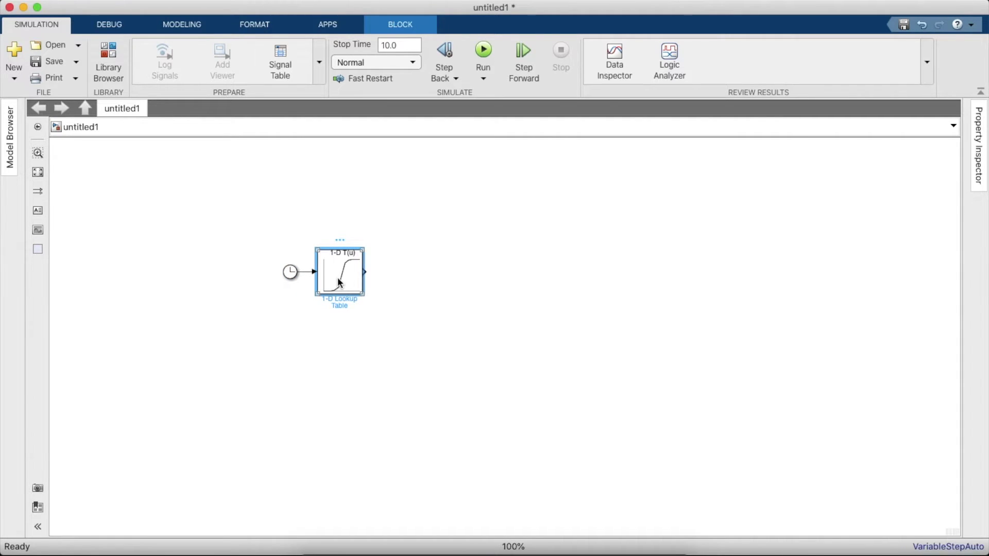
{"action": "double_click", "coordinate": [327, 283]}
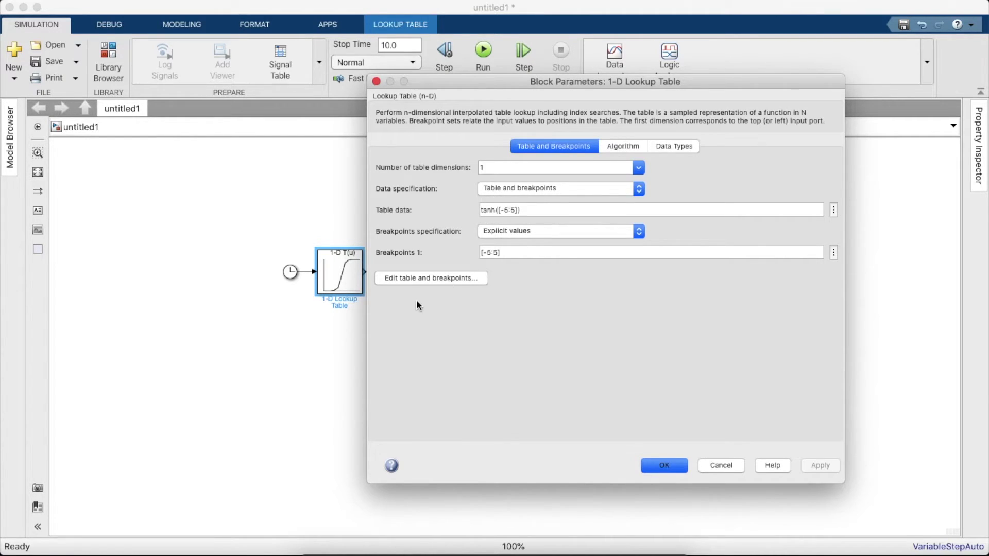
{"action": "left_click", "coordinate": [551, 207]}
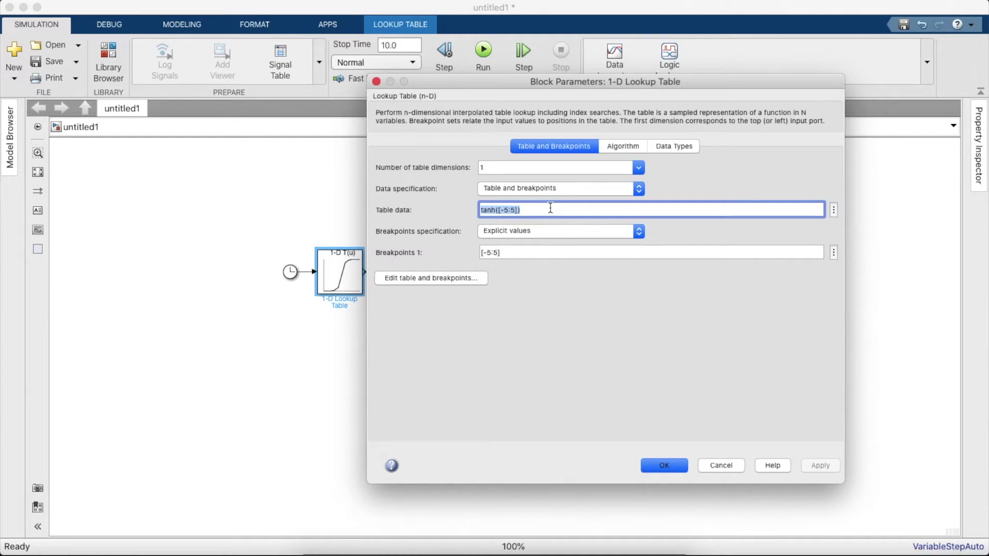
{"action": "key", "text": "BackSpace"}
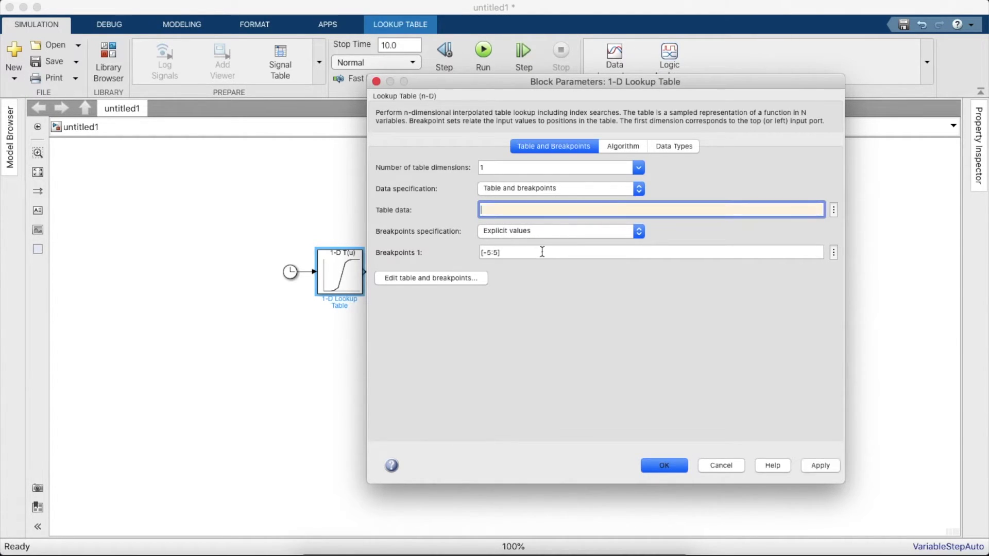
{"action": "left_click", "coordinate": [541, 251]}
{"action": "key", "text": "BackSpace"}
{"action": "key", "text": "super+z"}
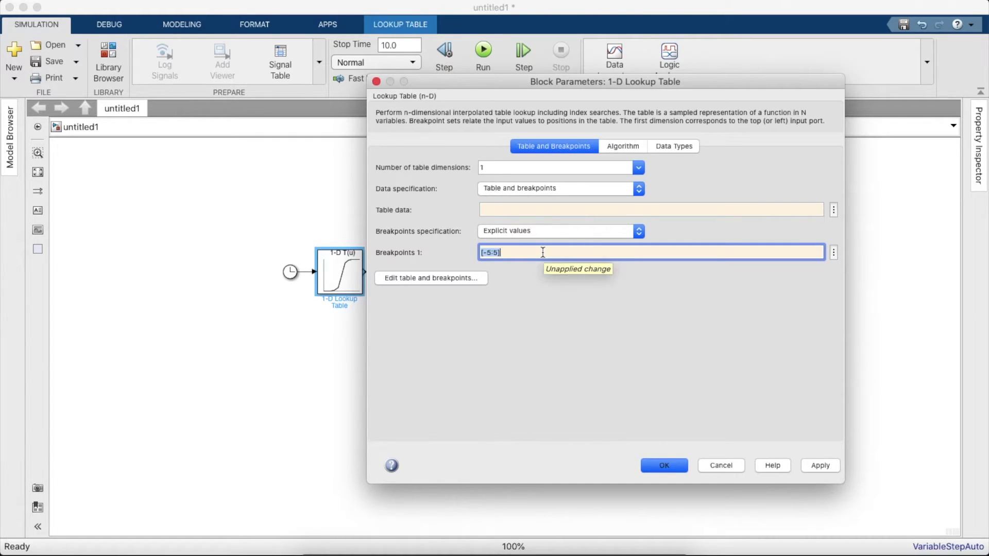
{"action": "key", "text": "BackSpace"}
{"action": "type", "text": "0:23"}
{"action": "left_click", "coordinate": [525, 208]}
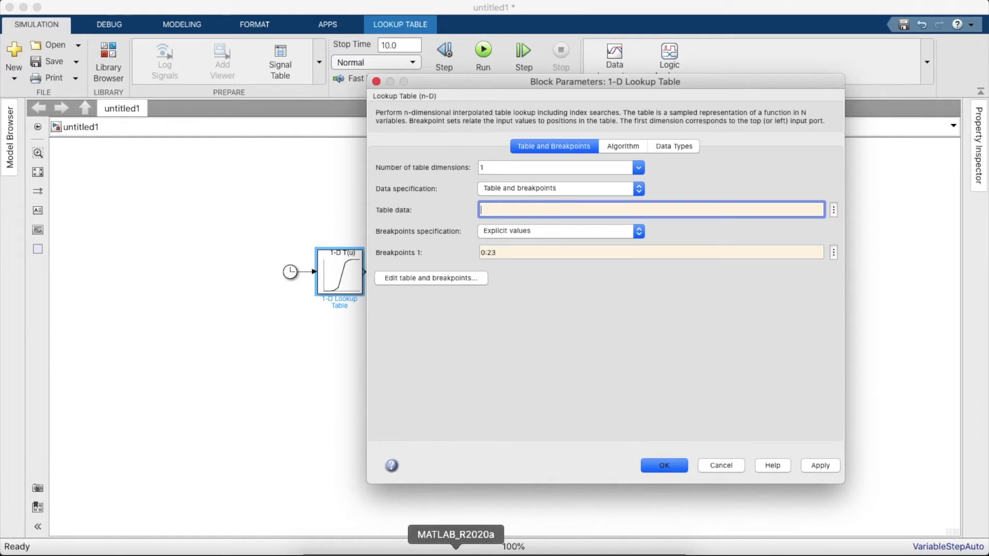
Check the Irradiance variable in the MATLAB workspace, then return to the untitled1 model
{"action": "right_click", "coordinate": [456, 550]}
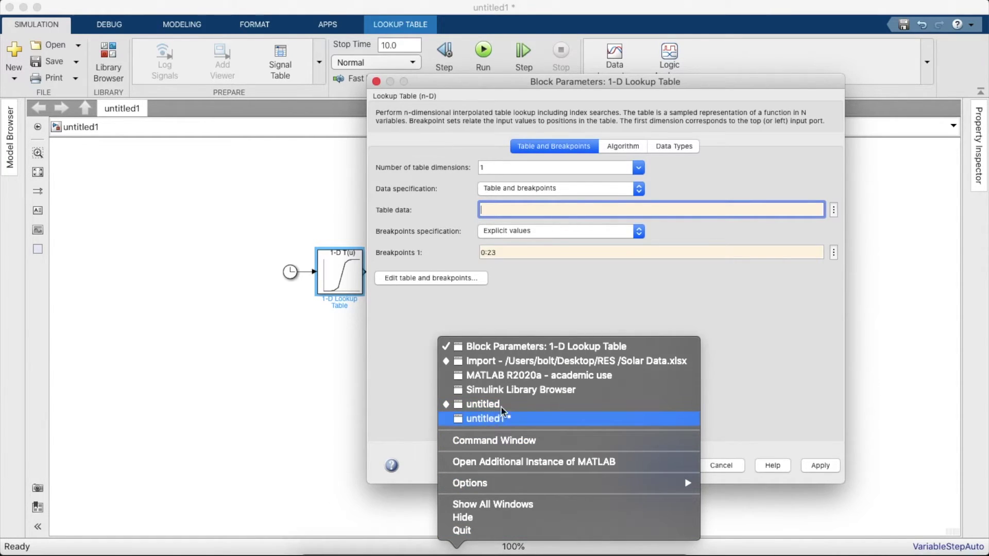
{"action": "left_click", "coordinate": [557, 376]}
{"action": "left_click", "coordinate": [924, 147]}
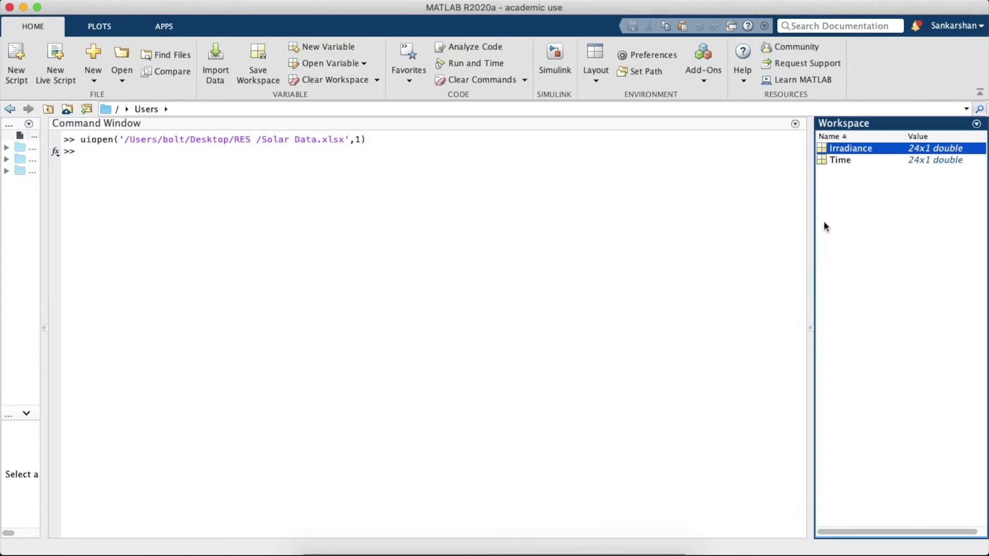
{"action": "right_click", "coordinate": [456, 551]}
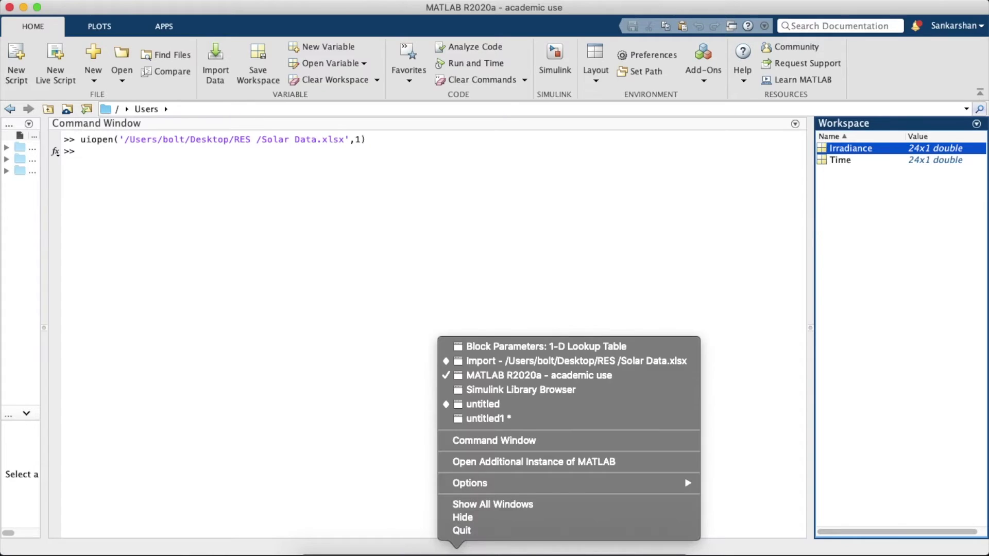
{"action": "left_click", "coordinate": [514, 420]}
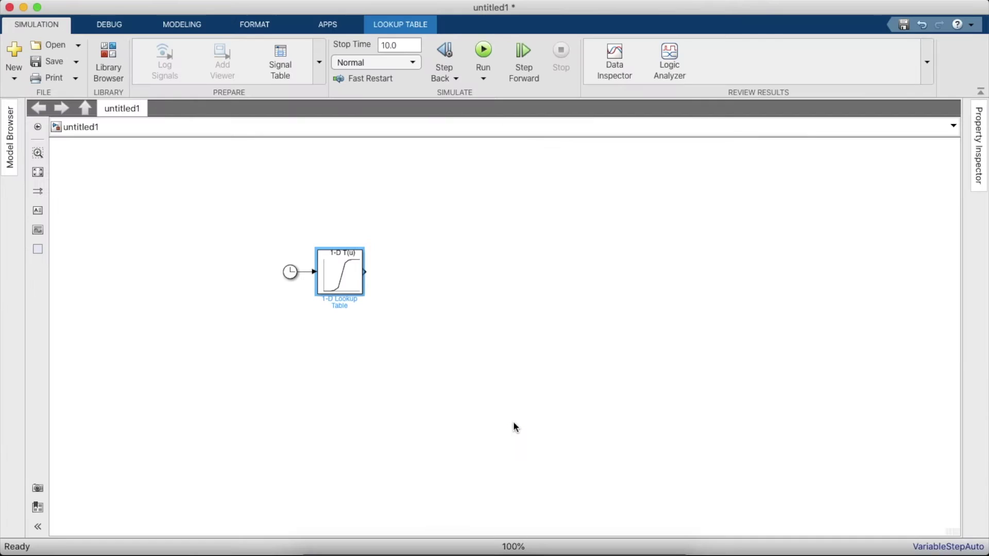
Set the lookup table's Table data to Irradiance, apply it, and reopen the Library Browser
{"action": "left_click", "coordinate": [437, 373]}
{"action": "left_click", "coordinate": [110, 64]}
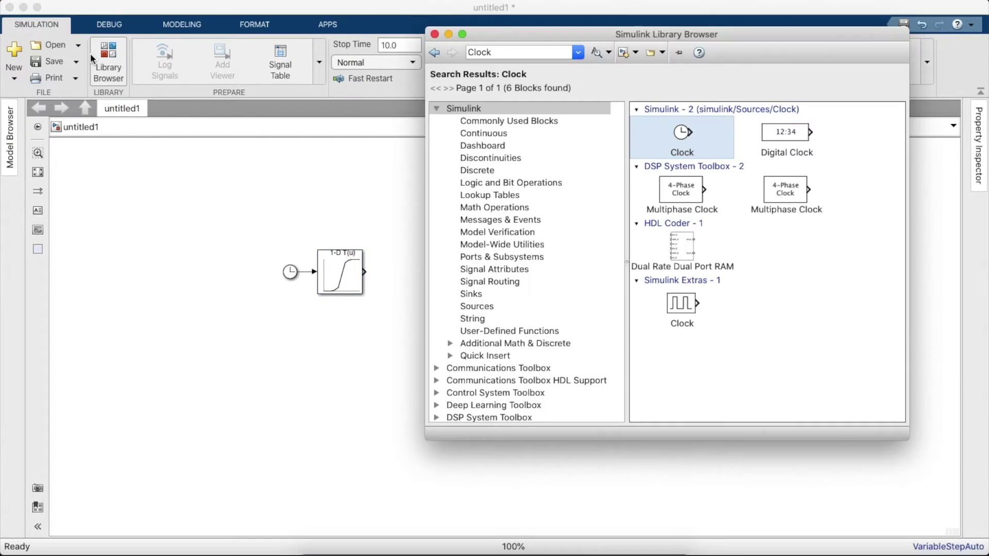
{"action": "left_click", "coordinate": [257, 260]}
{"action": "double_click", "coordinate": [325, 266]}
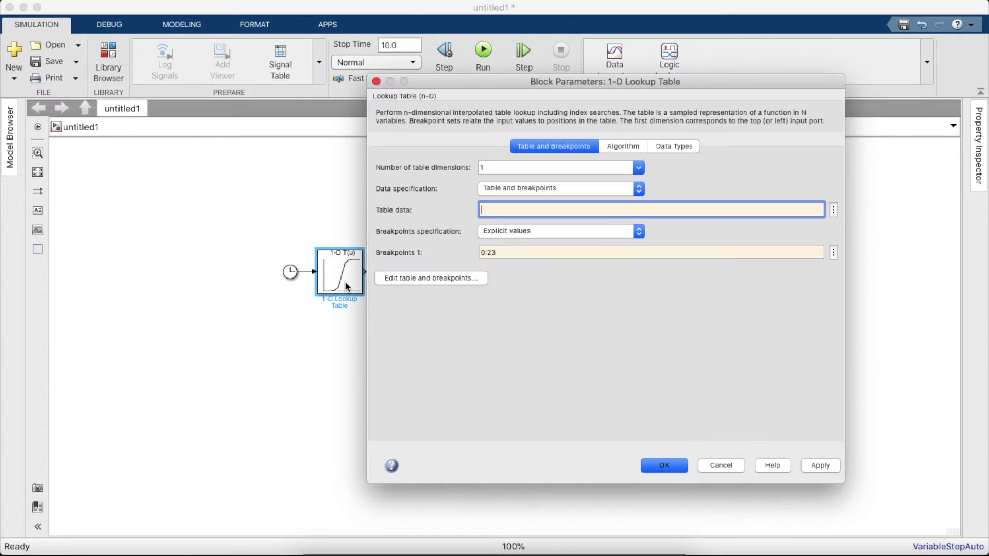
{"action": "type", "text": "e"}
{"action": "left_click", "coordinate": [596, 432]}
{"action": "left_click", "coordinate": [653, 466]}
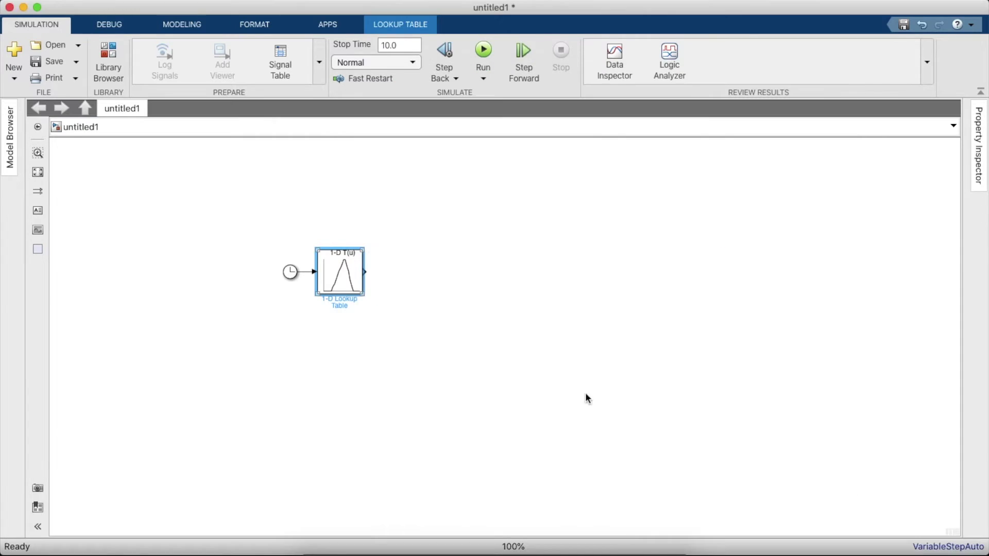
{"action": "left_click", "coordinate": [231, 282]}
{"action": "left_click", "coordinate": [117, 51]}
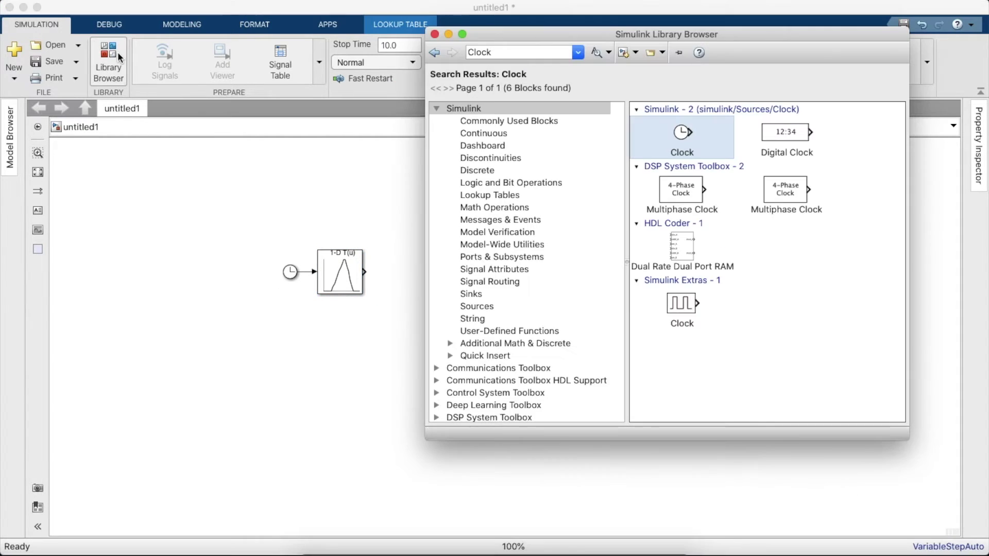
Add a Scope block wired to the lookup table output and start the simulation
{"action": "double_click", "coordinate": [494, 52]}
{"action": "type", "text": "Scope"}
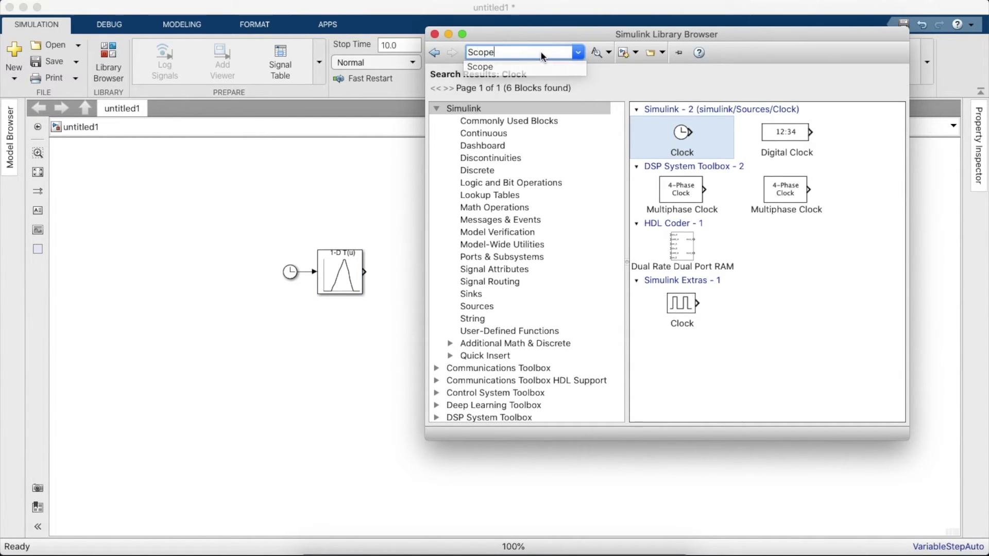
{"action": "key", "text": "Return"}
{"action": "left_click_drag", "start_coordinate": [668, 138], "coordinate": [425, 280]}
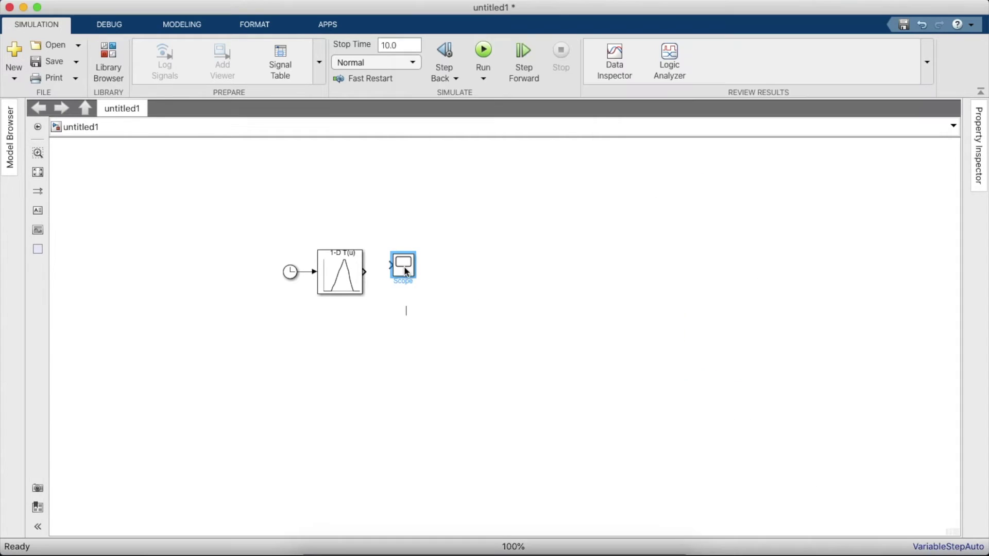
{"action": "left_click", "coordinate": [380, 271]}
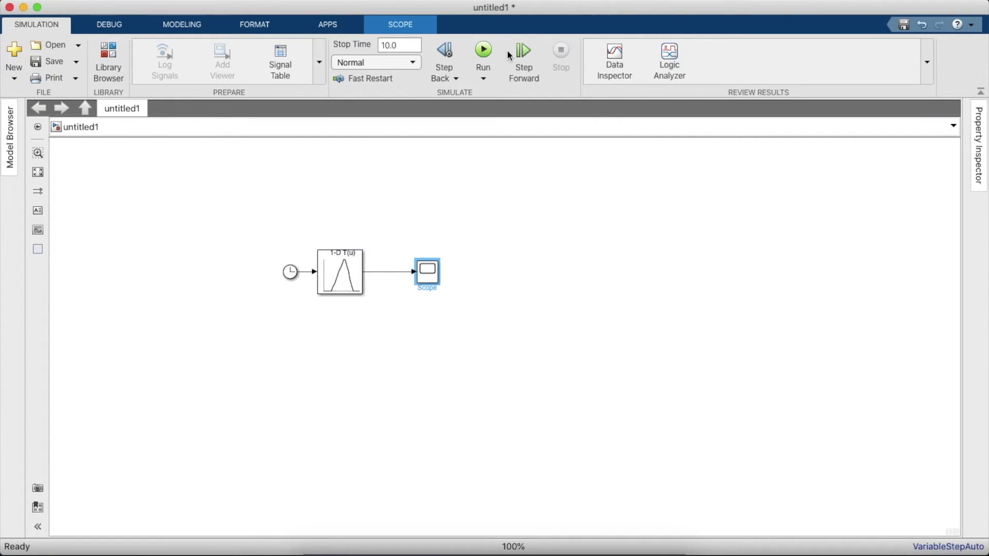
{"action": "left_click", "coordinate": [484, 54]}
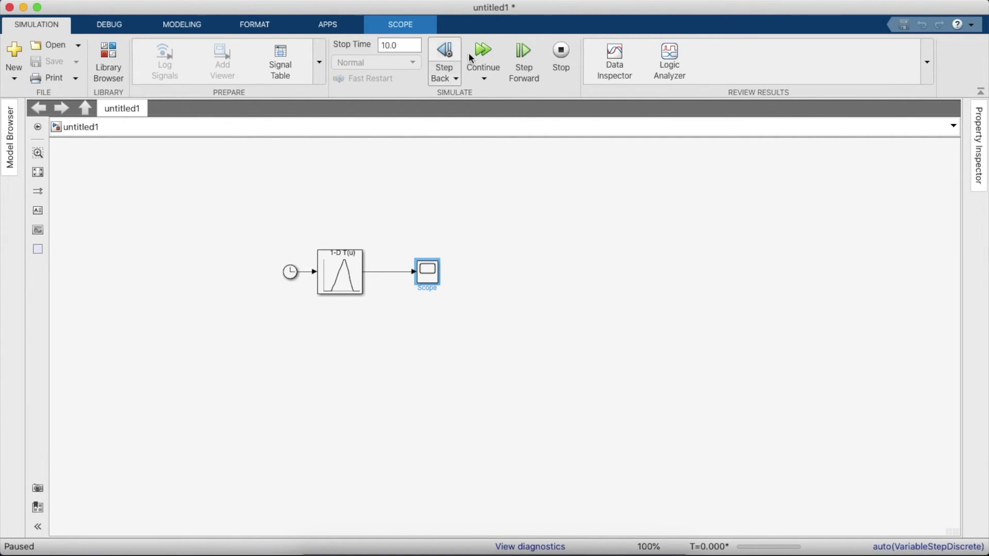
Stop the run, set Stop Time to 23, rerun, and view the irradiance curve on the Scope
{"action": "left_click", "coordinate": [560, 50]}
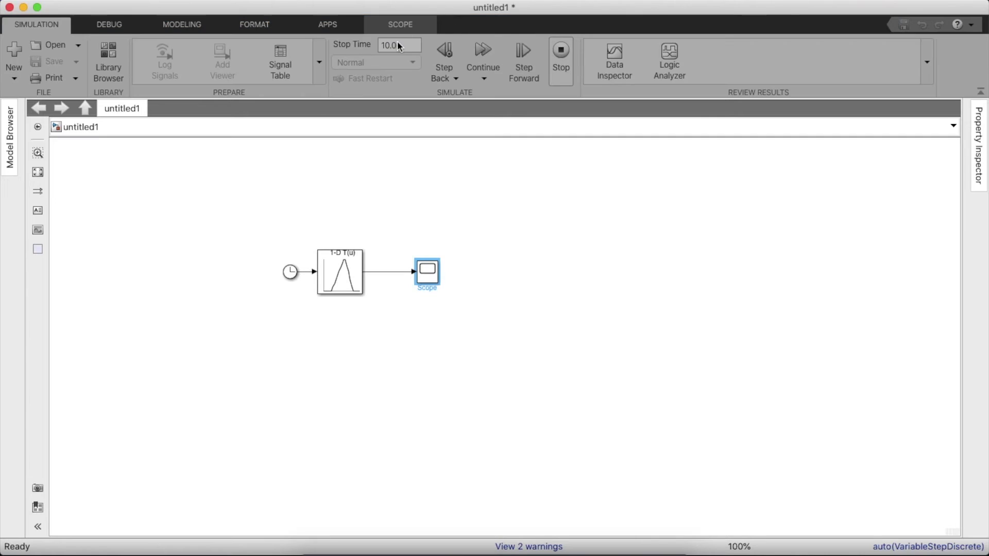
{"action": "left_click", "coordinate": [407, 45]}
{"action": "type", "text": "23"}
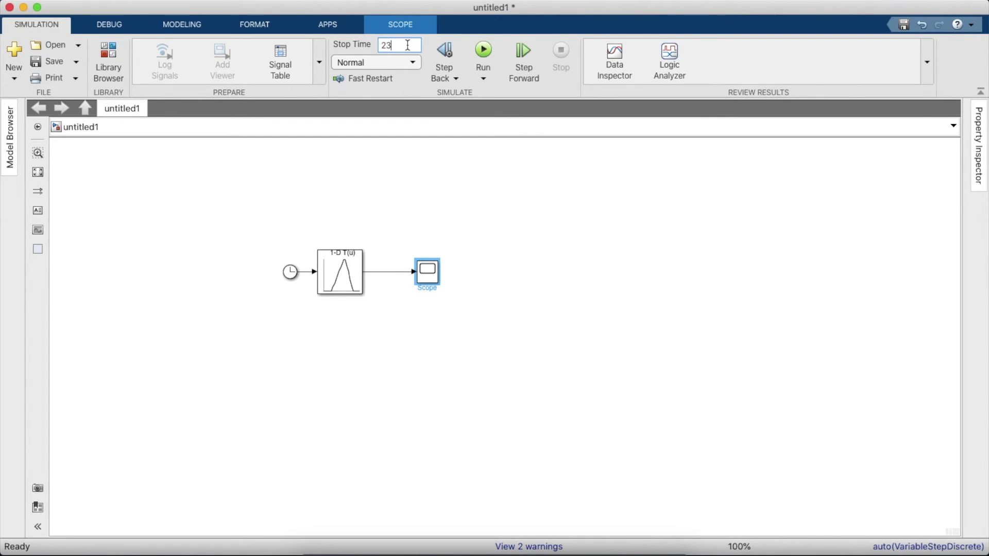
{"action": "left_click", "coordinate": [484, 51]}
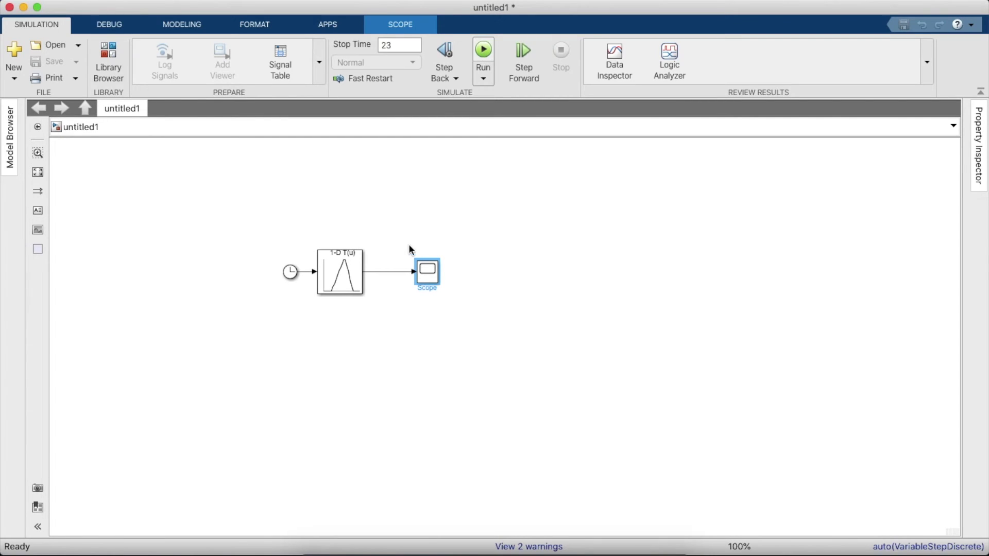
{"action": "double_click", "coordinate": [429, 274]}
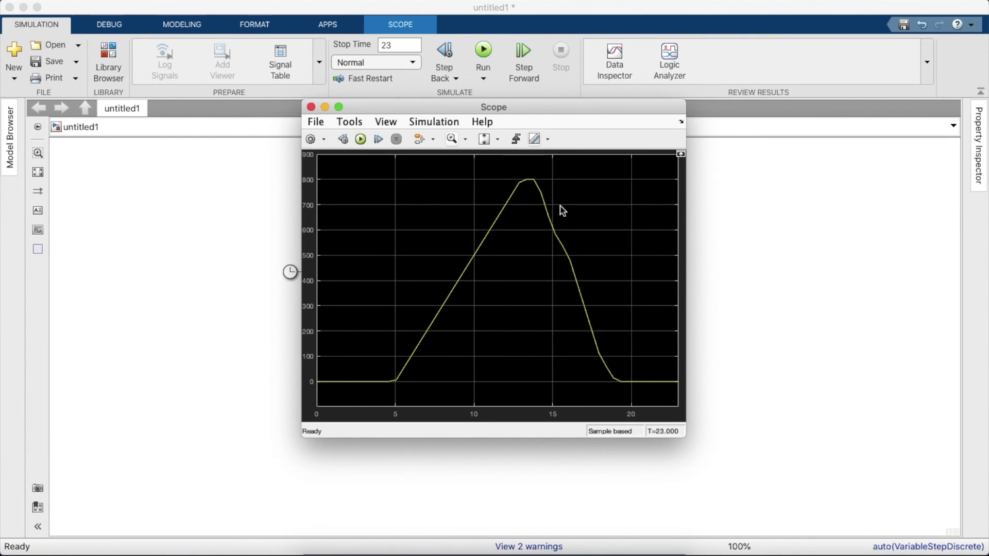
{"action": "left_click", "coordinate": [310, 106]}
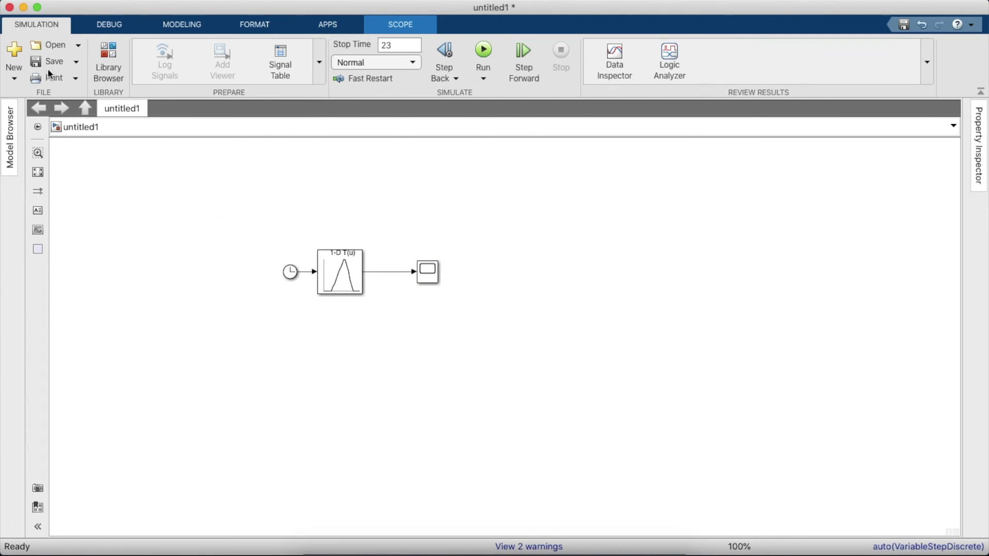